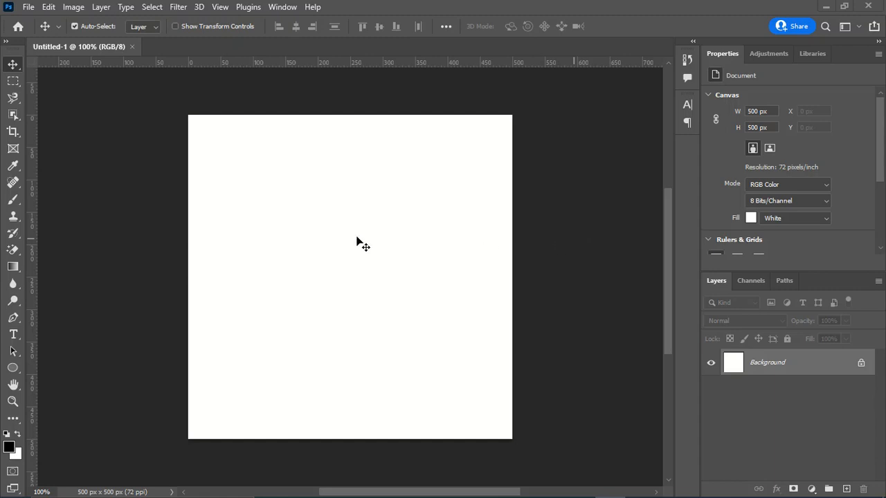
Draw a black circle 250 px in diameter with the Ellipse tool and move it near the middle of the canvas.
{"action": "left_click", "coordinate": [13, 369]}
{"action": "left_click", "coordinate": [13, 369]}
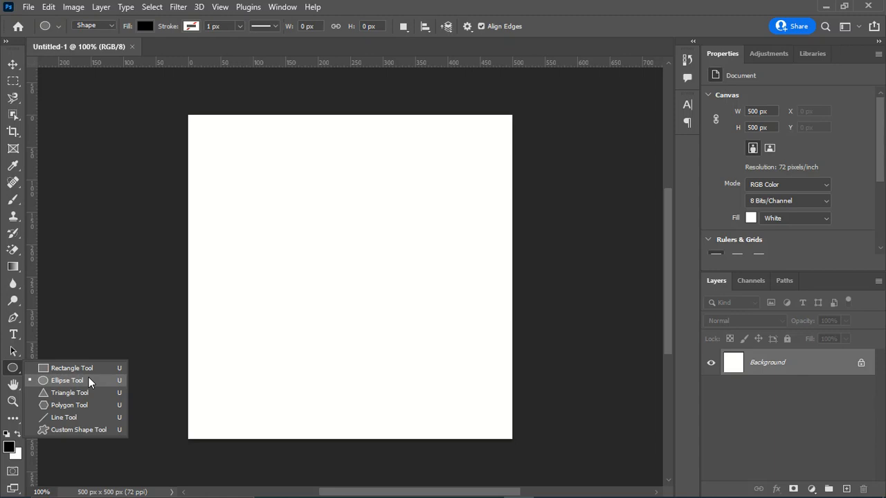
{"action": "left_click", "coordinate": [321, 265]}
{"action": "left_click_drag", "start_coordinate": [275, 180], "coordinate": [368, 258]}
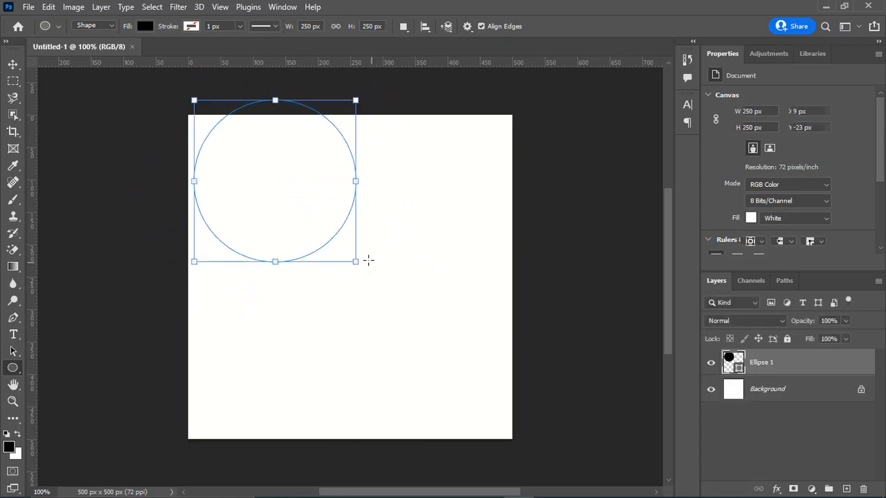
{"action": "key", "text": "v"}
{"action": "left_click_drag", "start_coordinate": [307, 214], "coordinate": [374, 289]}
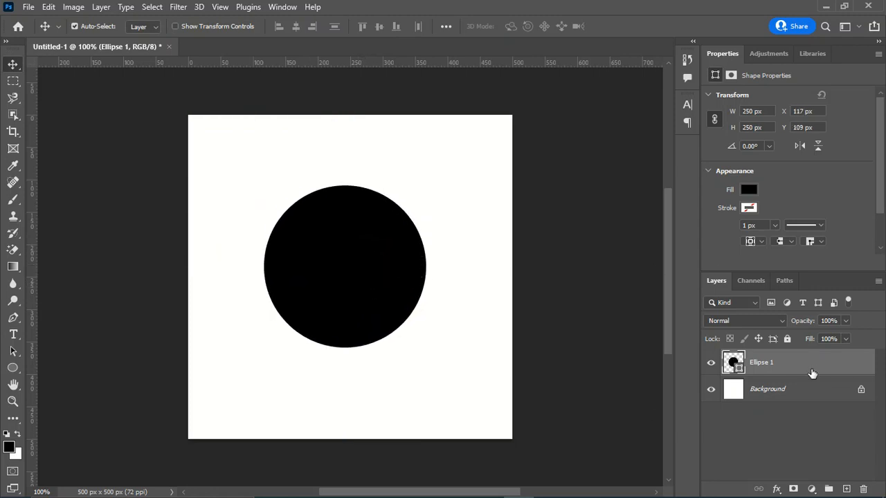
Show the Timeline and create a frame animation from the document.
{"action": "left_click", "coordinate": [284, 8]}
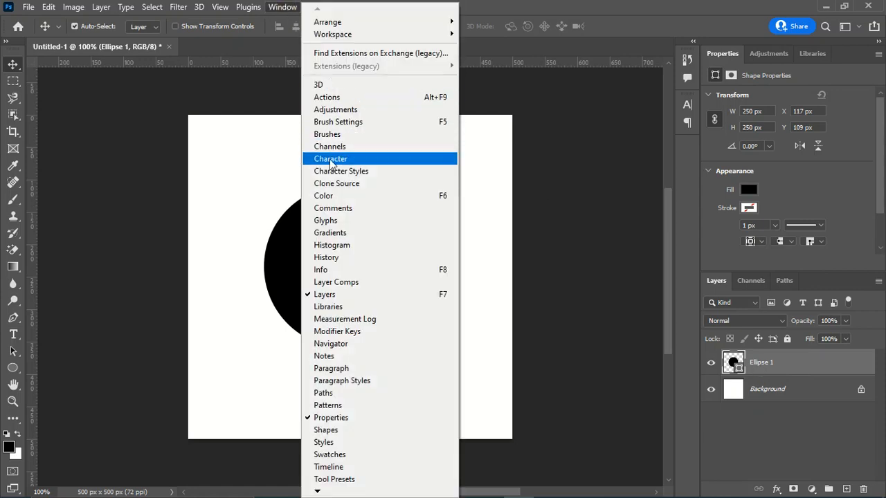
{"action": "left_click", "coordinate": [329, 467]}
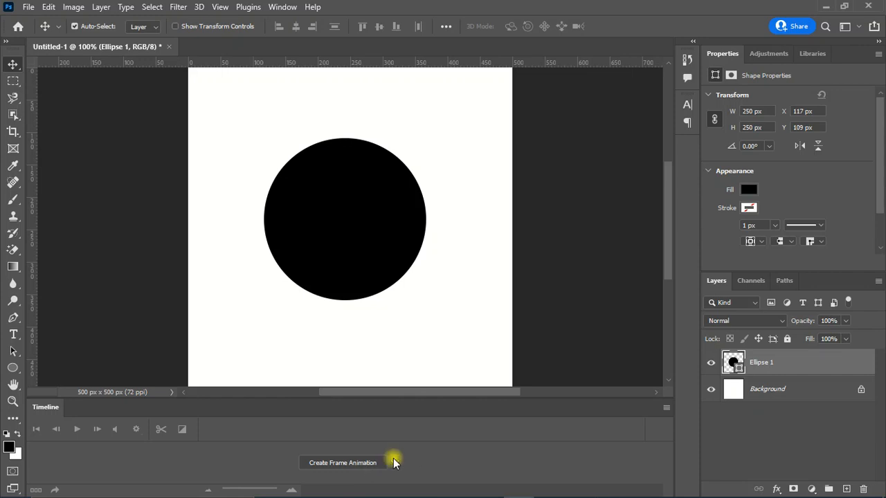
{"action": "left_click", "coordinate": [395, 463]}
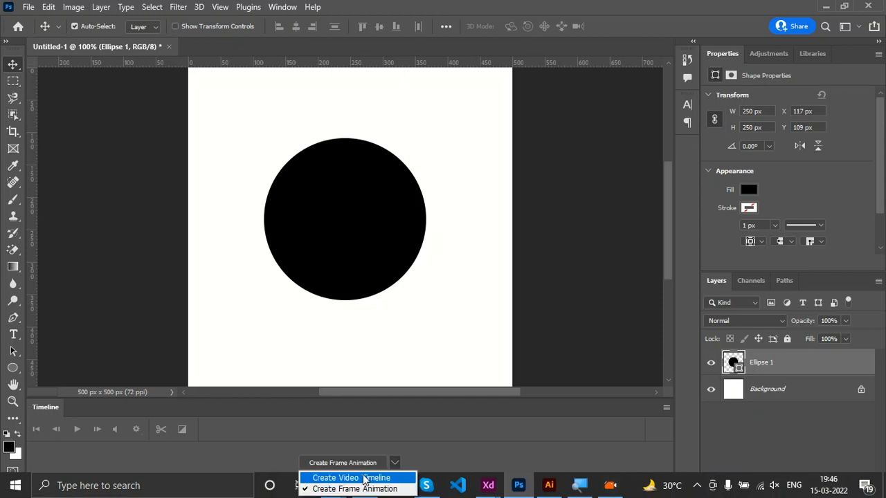
{"action": "left_click", "coordinate": [450, 426]}
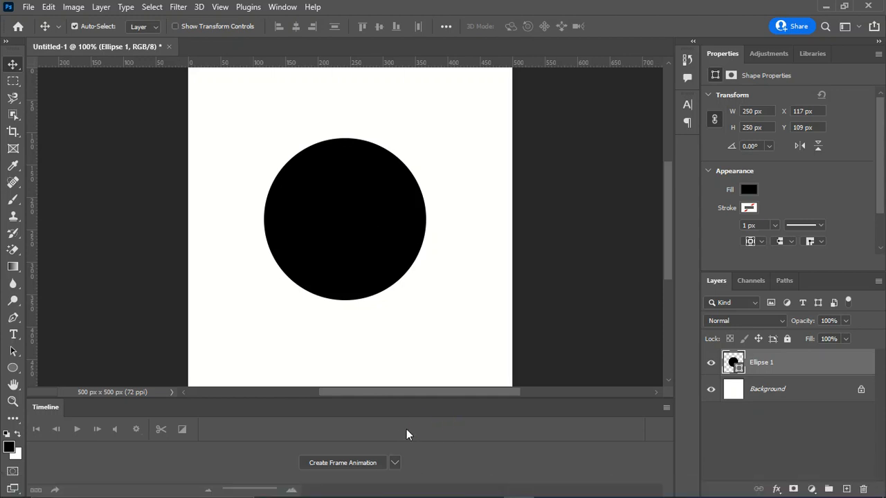
{"action": "left_click", "coordinate": [344, 463]}
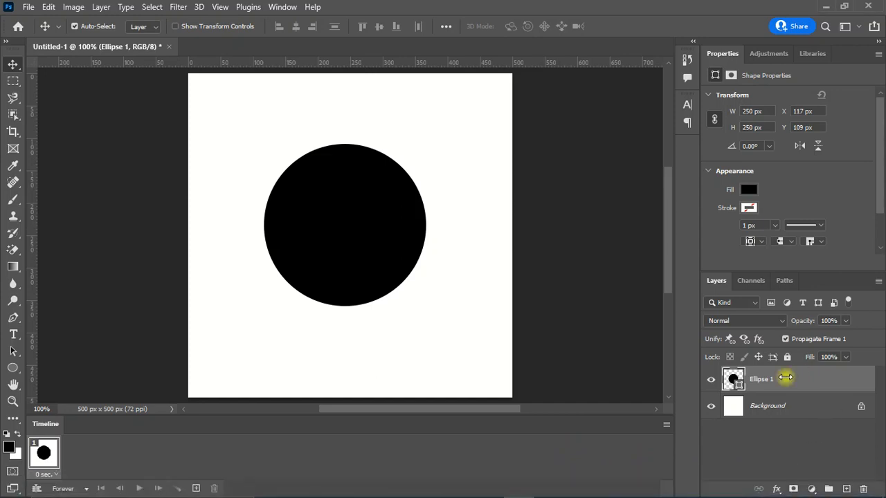
Duplicate the Ellipse 1 layer as Ellipse 1 copy and add a second frame to the animation.
{"action": "right_click", "coordinate": [775, 377]}
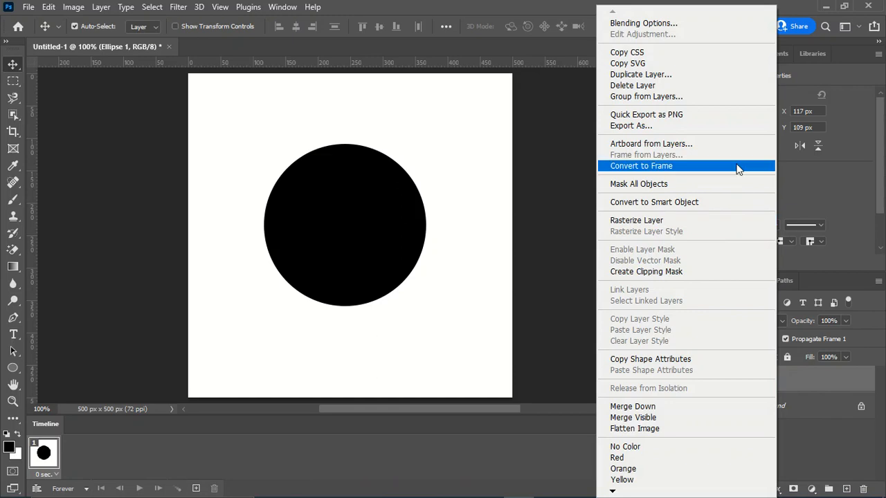
{"action": "left_click", "coordinate": [731, 78]}
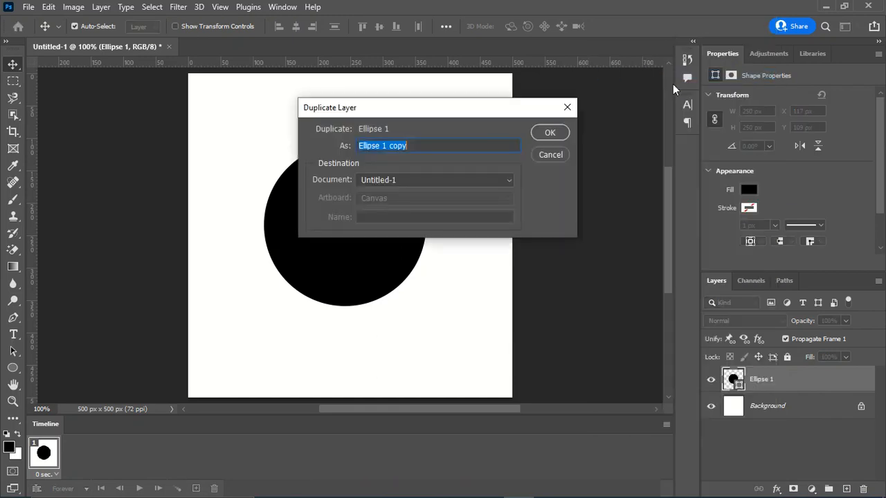
{"action": "left_click", "coordinate": [536, 133]}
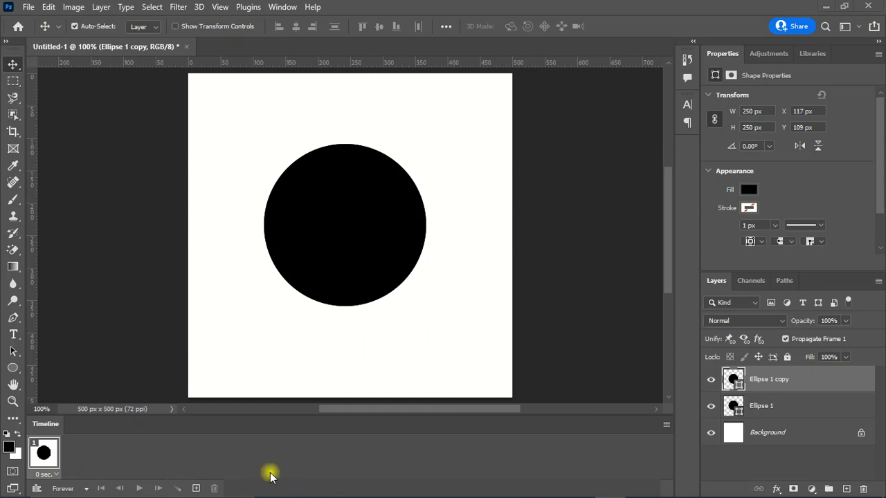
{"action": "left_click", "coordinate": [197, 489]}
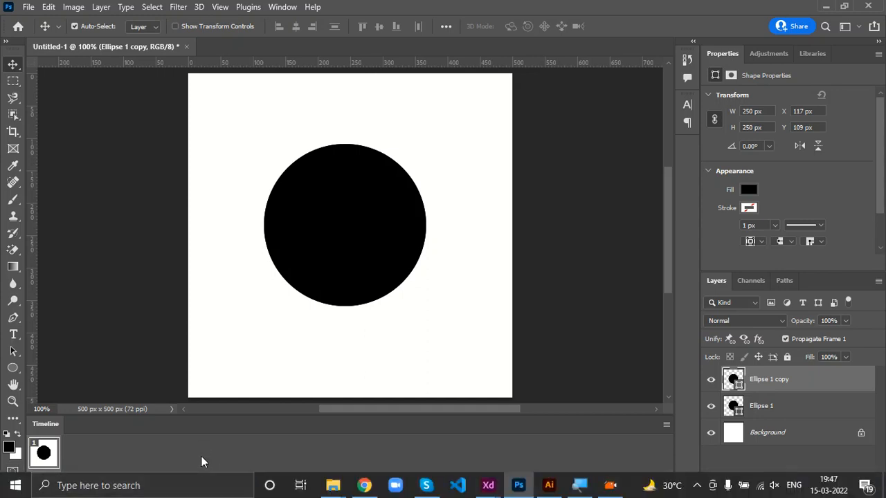
{"action": "left_click", "coordinate": [196, 488]}
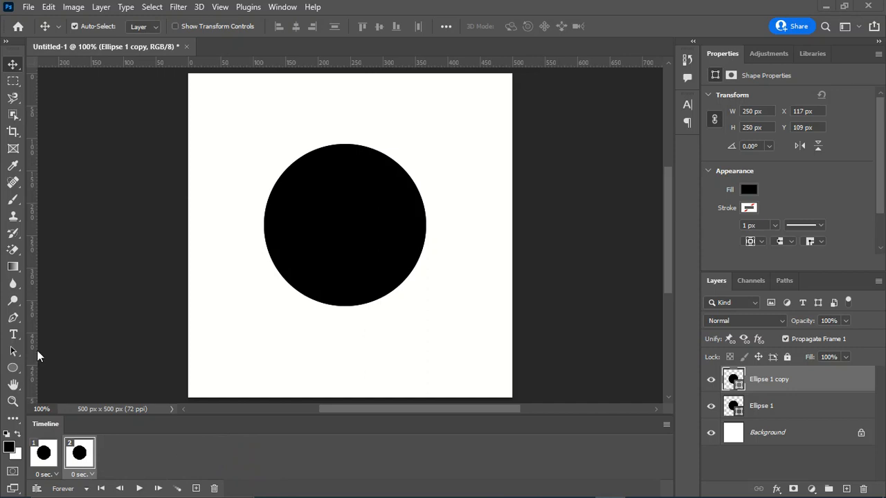
{"action": "left_click", "coordinate": [775, 405]}
{"action": "left_click", "coordinate": [772, 407]}
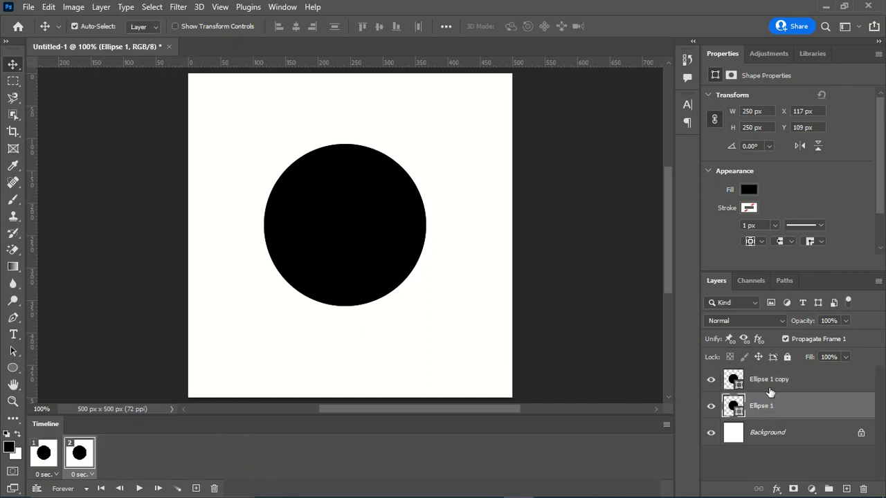
{"action": "left_click", "coordinate": [766, 381]}
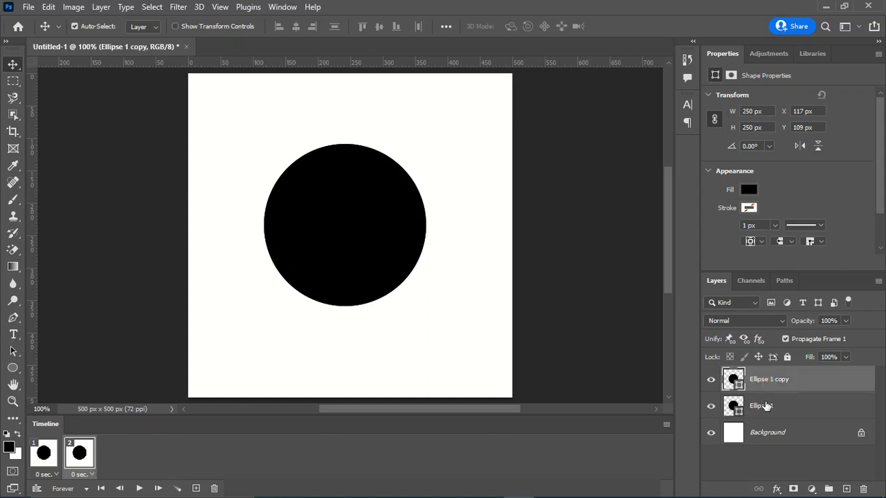
{"action": "left_click", "coordinate": [764, 406]}
{"action": "left_click", "coordinate": [764, 380]}
Hide Ellipse 1 copy in frame 1, and in frame 2 hide Ellipse 1 and show Ellipse 1 copy.
{"action": "left_click", "coordinate": [47, 453]}
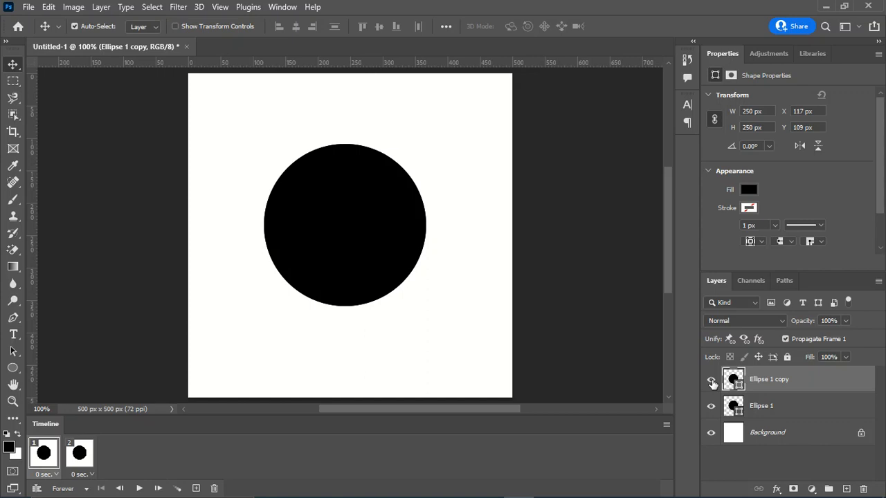
{"action": "left_click", "coordinate": [711, 381]}
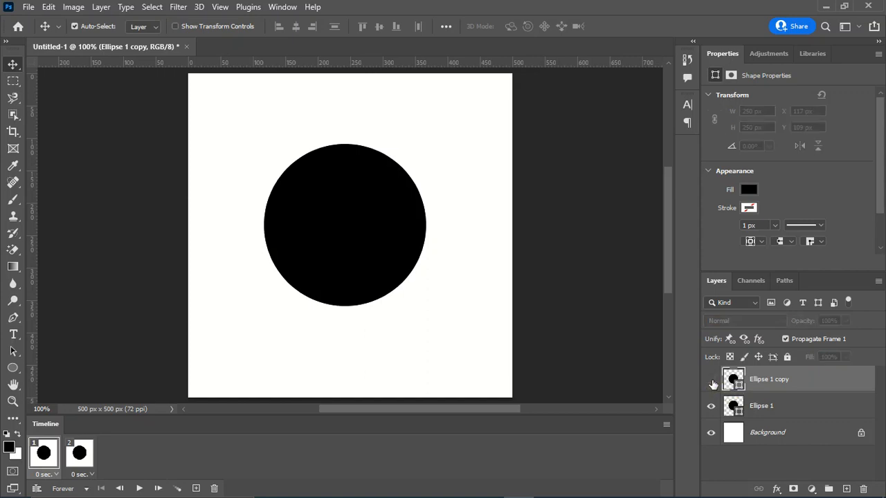
{"action": "left_click", "coordinate": [76, 455]}
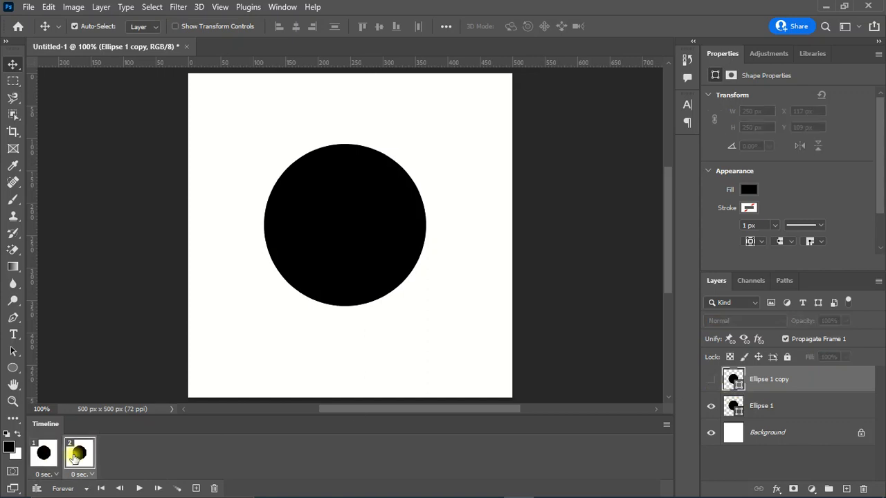
{"action": "left_click", "coordinate": [711, 409]}
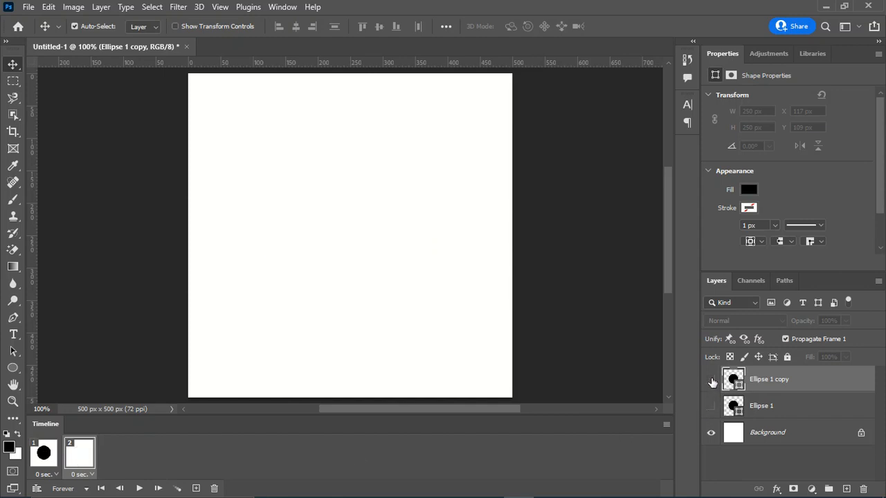
{"action": "left_click", "coordinate": [711, 380]}
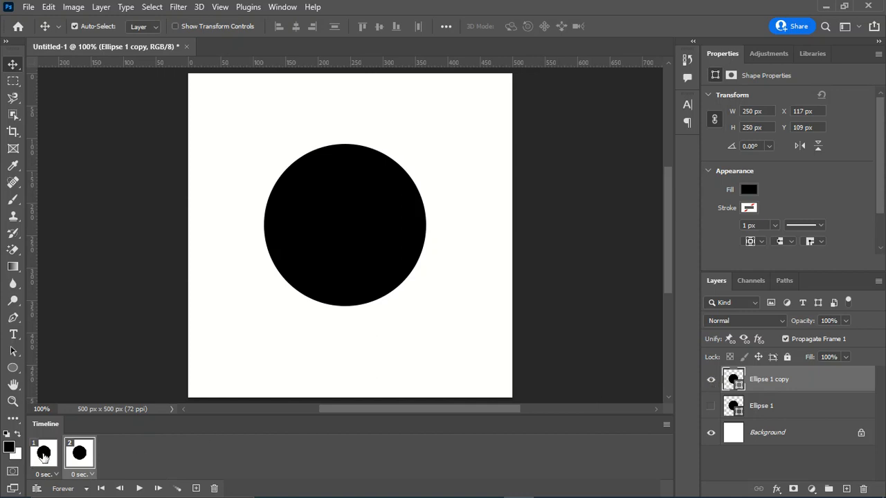
Switch between frames 1 and 2 to check which circle layer is visible in each.
{"action": "left_click", "coordinate": [43, 454]}
{"action": "left_click", "coordinate": [82, 454]}
{"action": "left_click", "coordinate": [43, 458]}
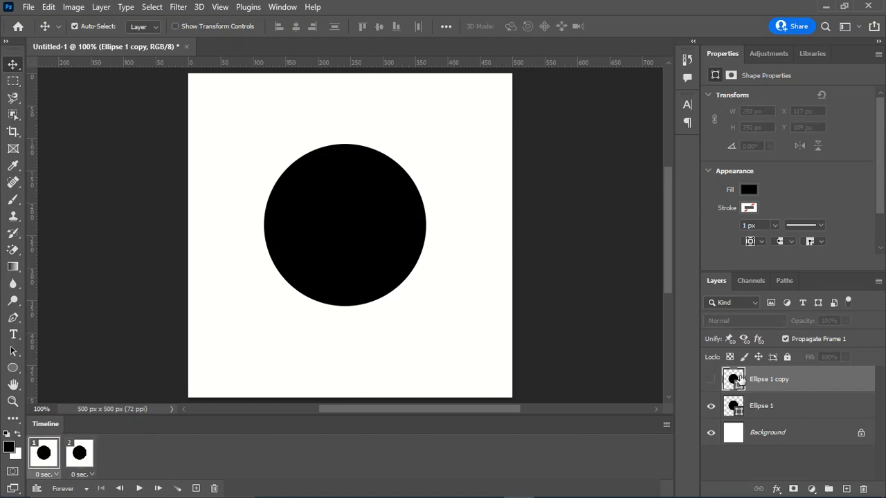
{"action": "left_click", "coordinate": [81, 453]}
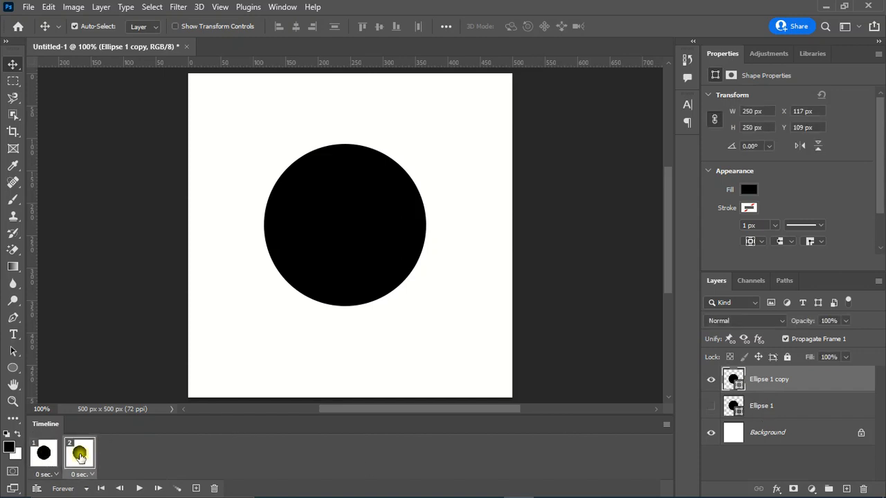
{"action": "left_click", "coordinate": [42, 455]}
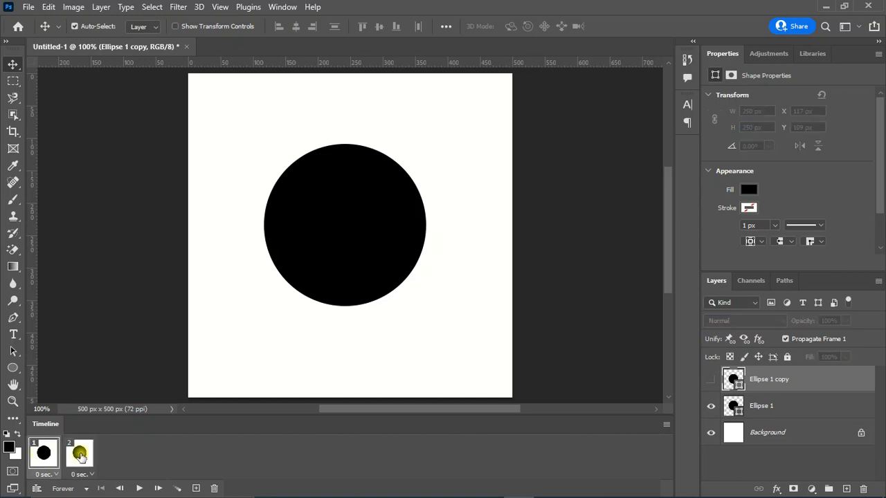
Change the fill colour of the Ellipse 1 copy circle to dark red with frame 2 selected.
{"action": "left_click", "coordinate": [81, 454]}
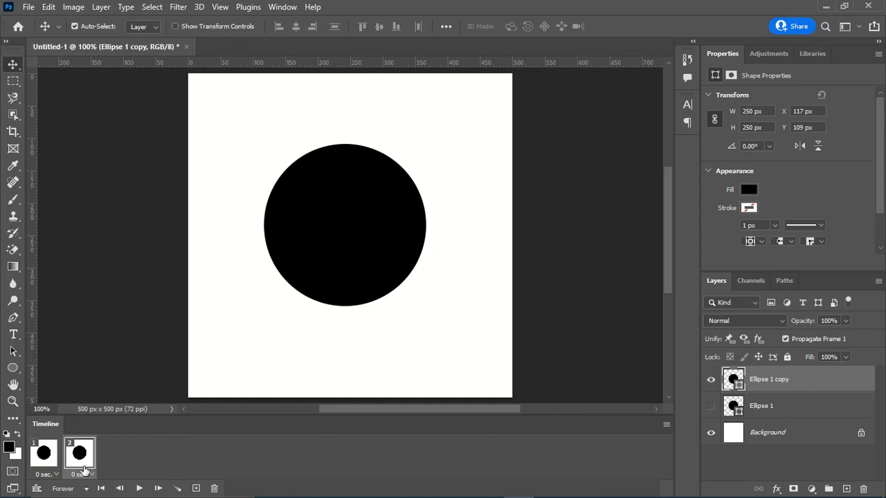
{"action": "double_click", "coordinate": [734, 379]}
{"action": "left_click_drag", "start_coordinate": [593, 182], "coordinate": [607, 196]}
{"action": "left_click", "coordinate": [766, 77]}
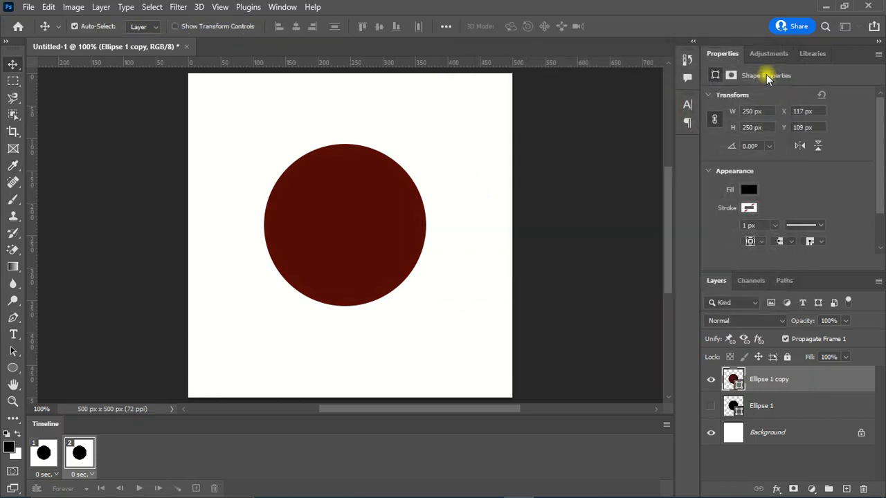
Set the delay of both animation frames to 0.1 seconds and play the animation briefly.
{"action": "left_click", "coordinate": [43, 455]}
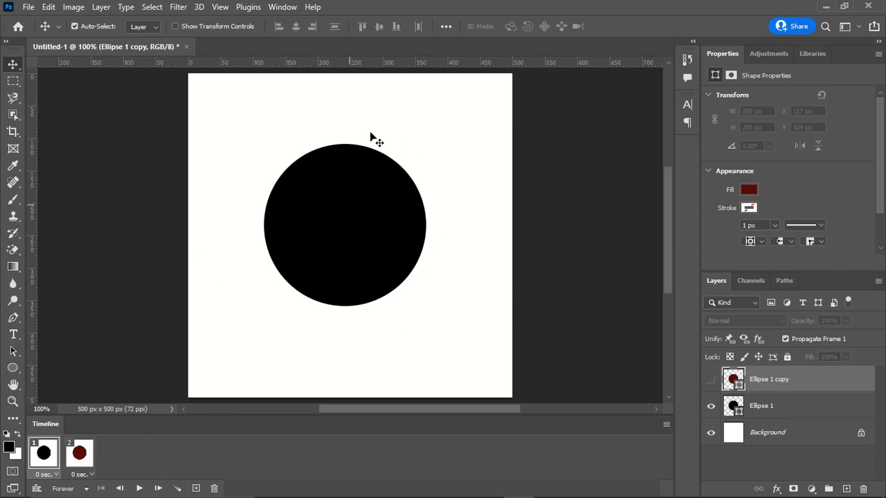
{"action": "left_click", "coordinate": [46, 474]}
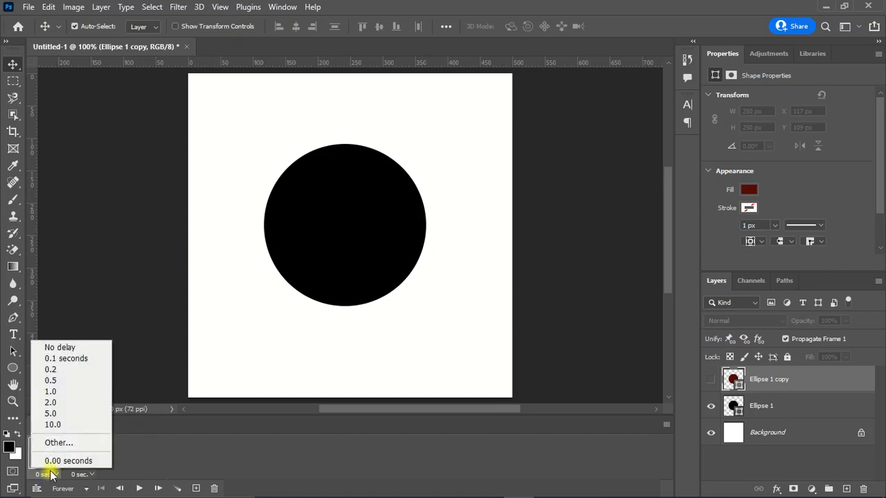
{"action": "left_click", "coordinate": [95, 361]}
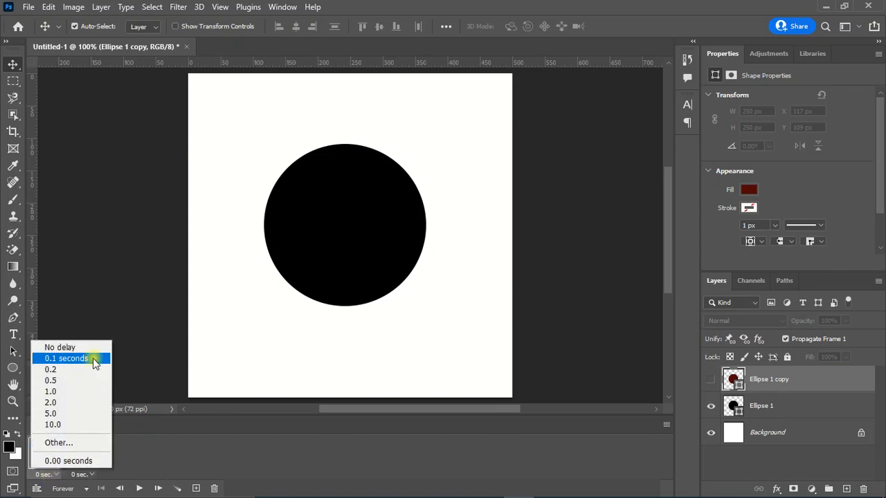
{"action": "left_click", "coordinate": [80, 476]}
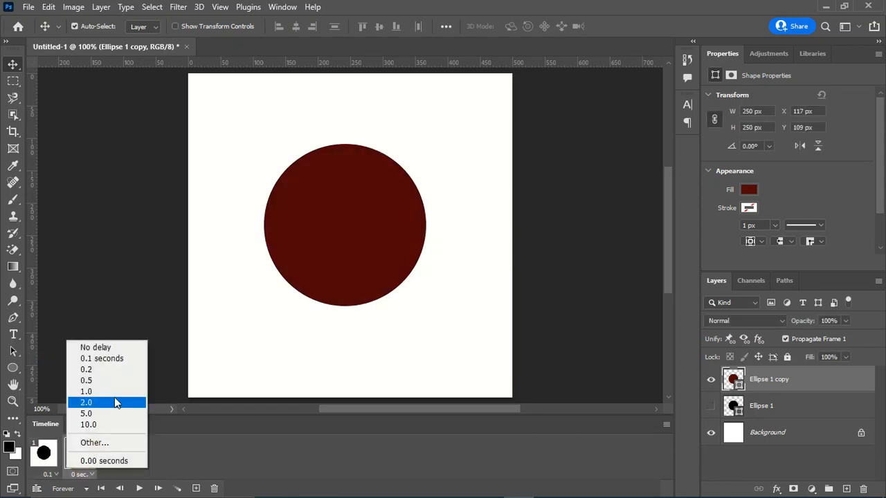
{"action": "left_click", "coordinate": [122, 360]}
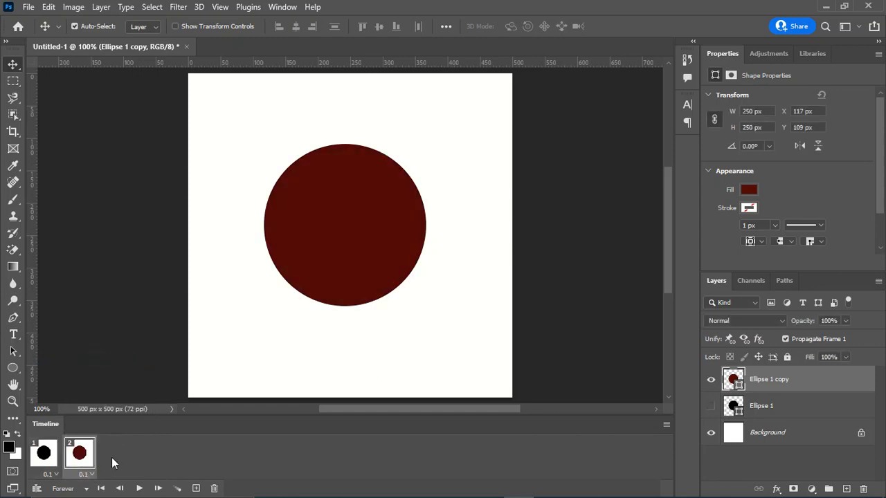
{"action": "left_click", "coordinate": [138, 489]}
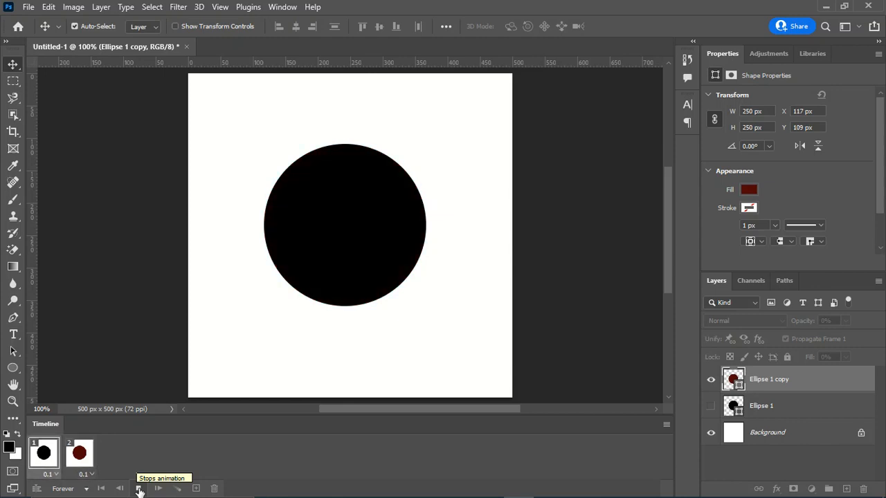
{"action": "left_click", "coordinate": [139, 489]}
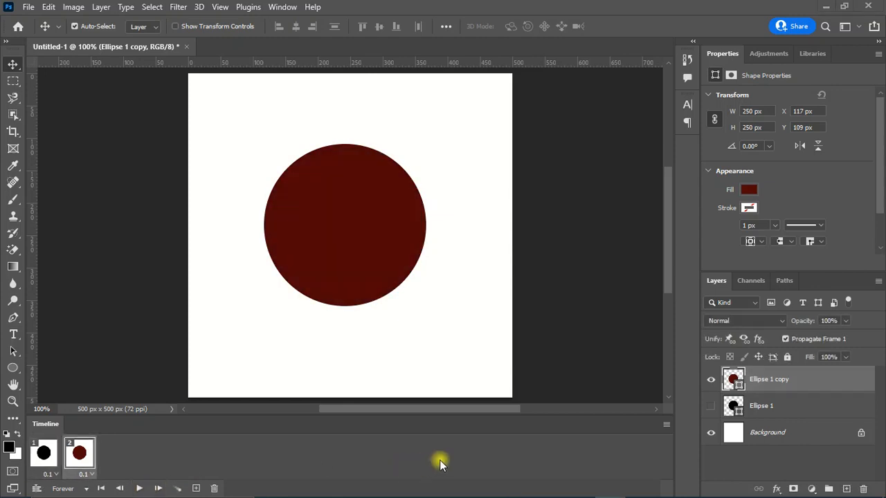
Tween frame 1 with the next frame, adding 5 frames for all layers with position, opacity and effects.
{"action": "left_click", "coordinate": [43, 456]}
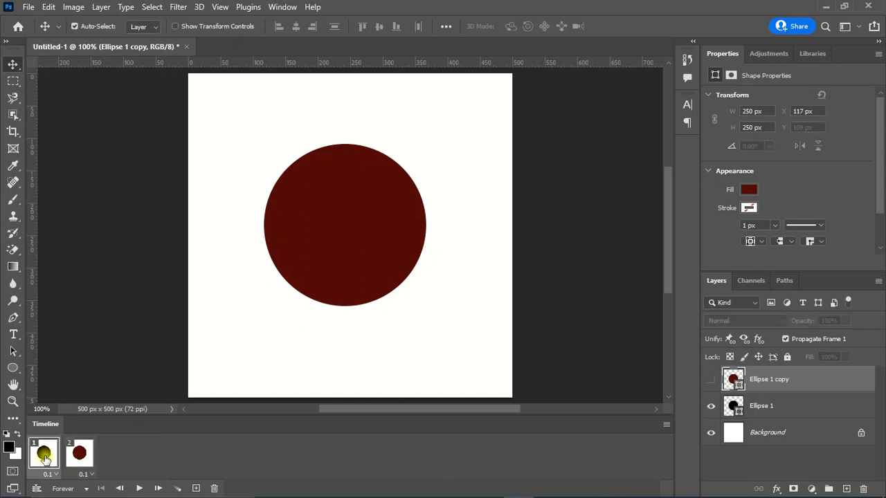
{"action": "left_click", "coordinate": [179, 490]}
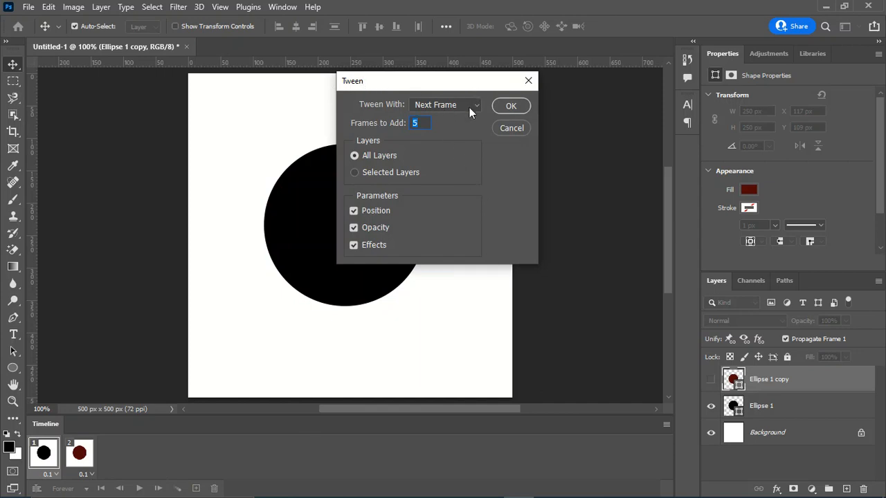
{"action": "left_click", "coordinate": [415, 123]}
{"action": "left_click", "coordinate": [509, 105]}
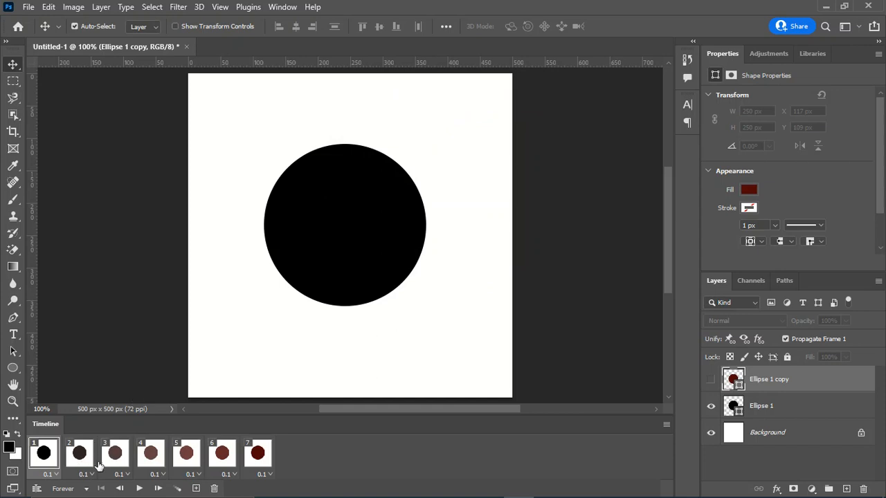
Play the tweened animation briefly, stop it and select frame 7.
{"action": "left_click", "coordinate": [139, 489]}
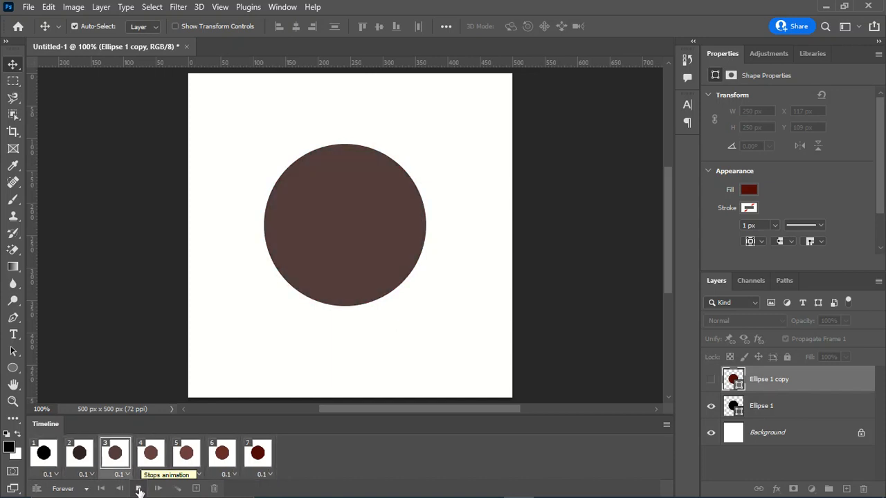
{"action": "left_click", "coordinate": [139, 488]}
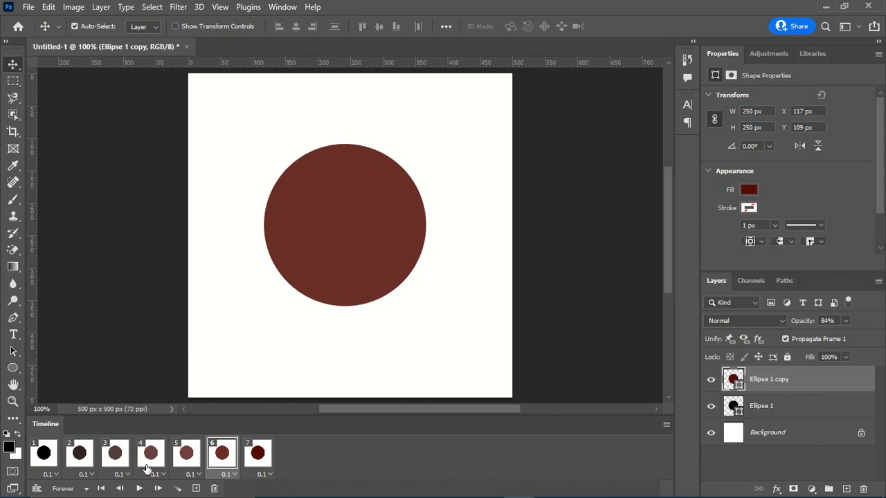
{"action": "left_click", "coordinate": [257, 451]}
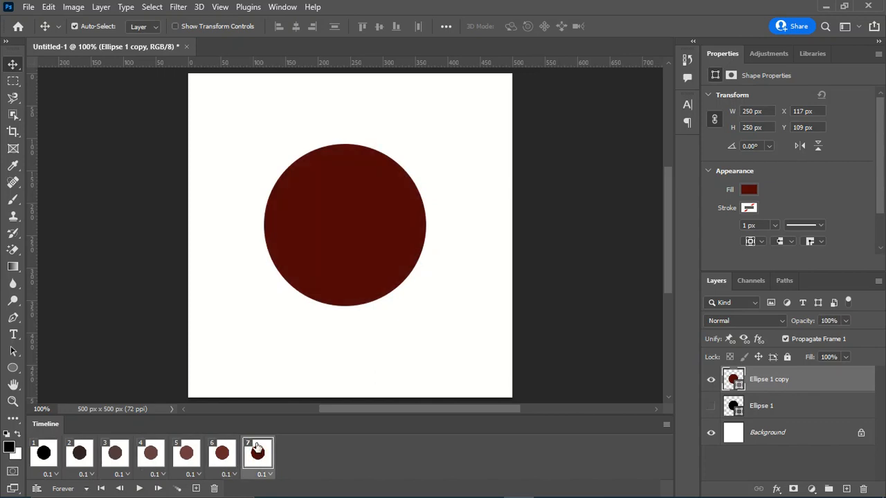
{"action": "left_click", "coordinate": [177, 489]}
{"action": "left_click", "coordinate": [497, 106]}
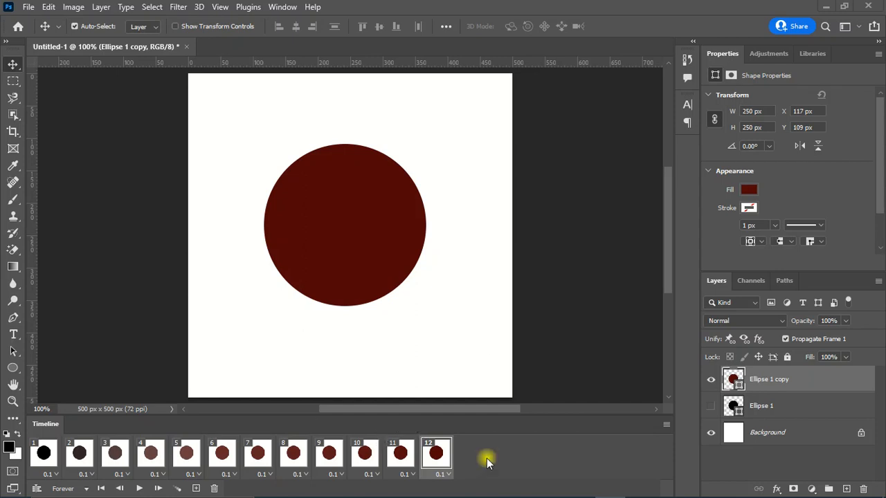
{"action": "key", "text": "ctrl+z"}
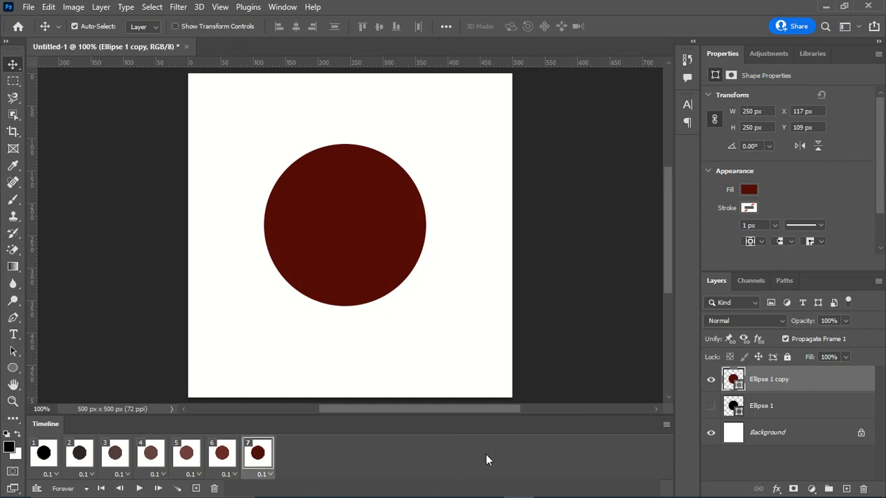
Tween frame 7 with the first frame, adding 5 frames for all layers, and play the animation briefly.
{"action": "left_click", "coordinate": [178, 488]}
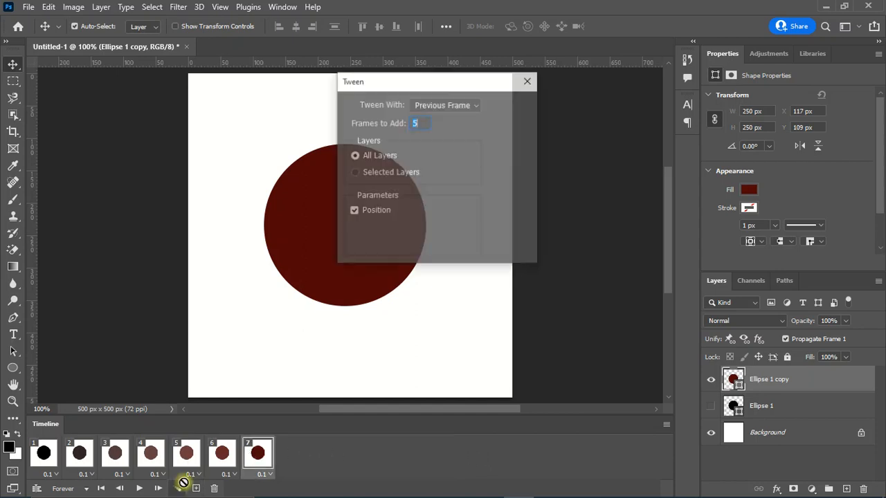
{"action": "left_click", "coordinate": [462, 105]}
{"action": "left_click", "coordinate": [454, 139]}
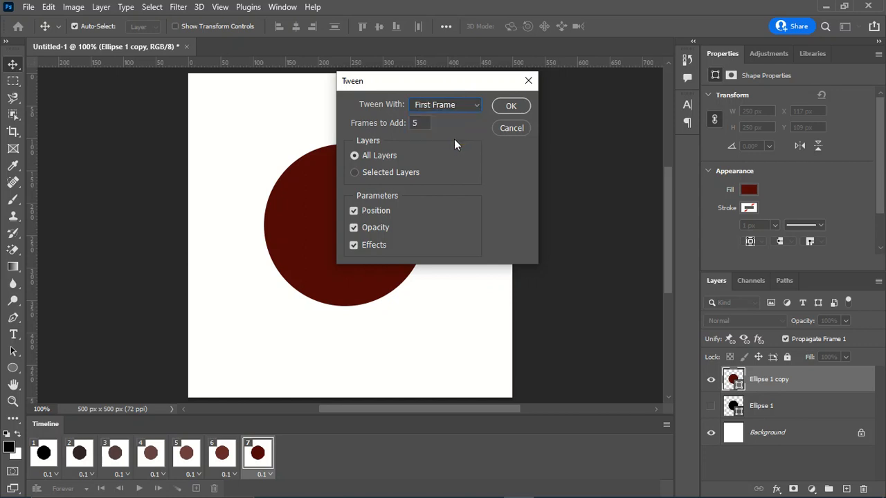
{"action": "left_click", "coordinate": [510, 107]}
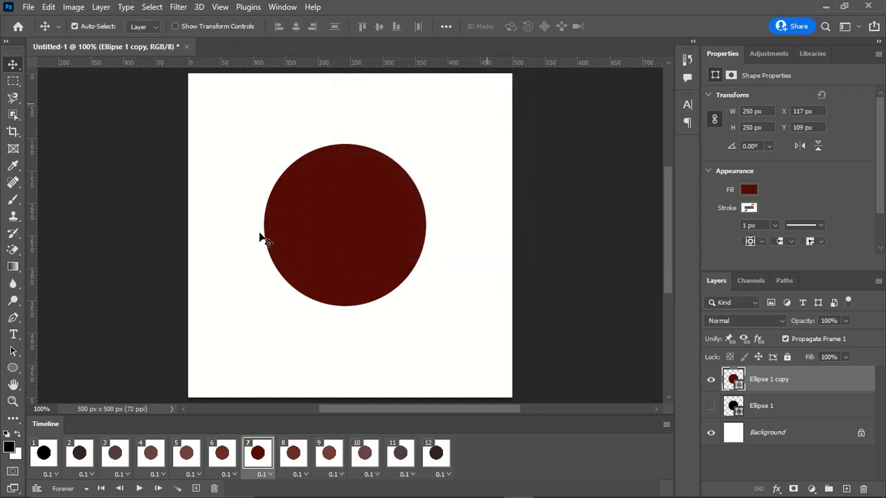
{"action": "left_click", "coordinate": [140, 489]}
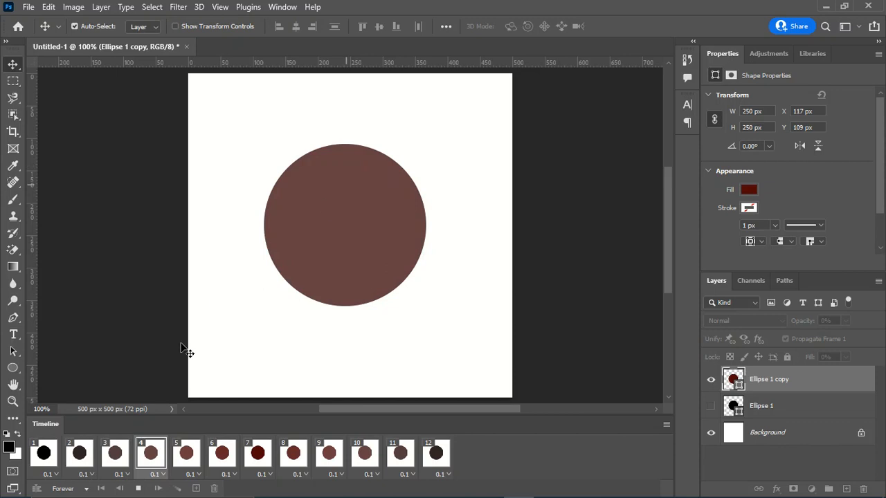
{"action": "left_click", "coordinate": [138, 488]}
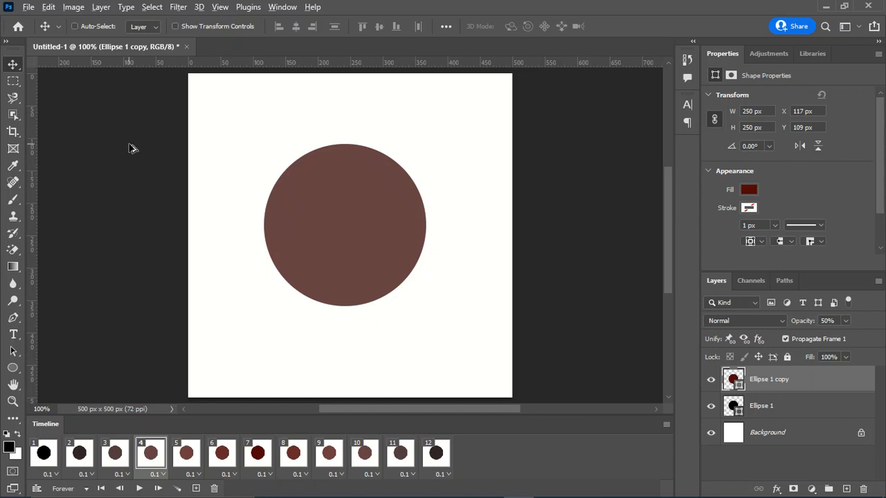
Open the Save for Web export, set the file format to GIF and cancel without saving.
{"action": "key", "text": "ctrl+alt+shift+s"}
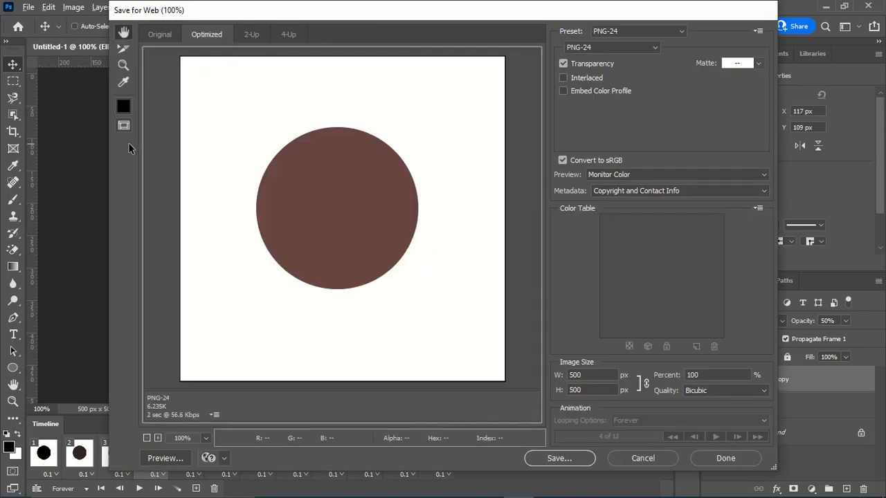
{"action": "left_click", "coordinate": [653, 47]}
{"action": "left_click", "coordinate": [638, 59]}
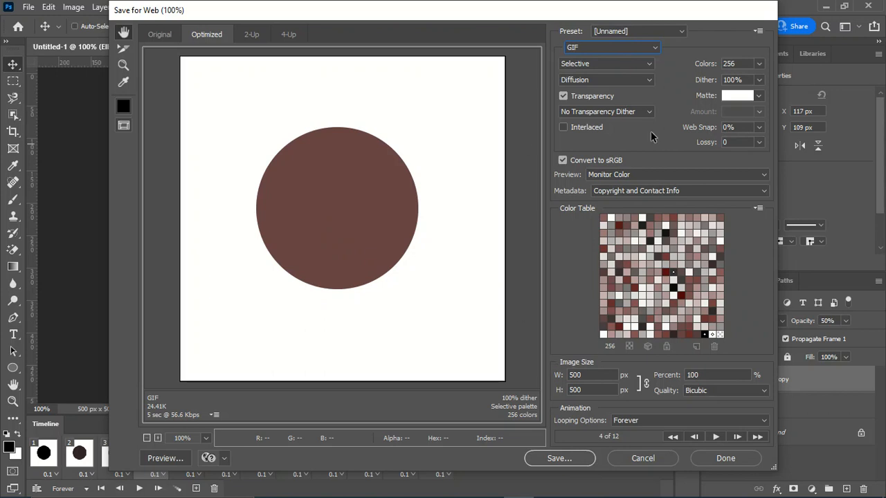
{"action": "left_click", "coordinate": [659, 463]}
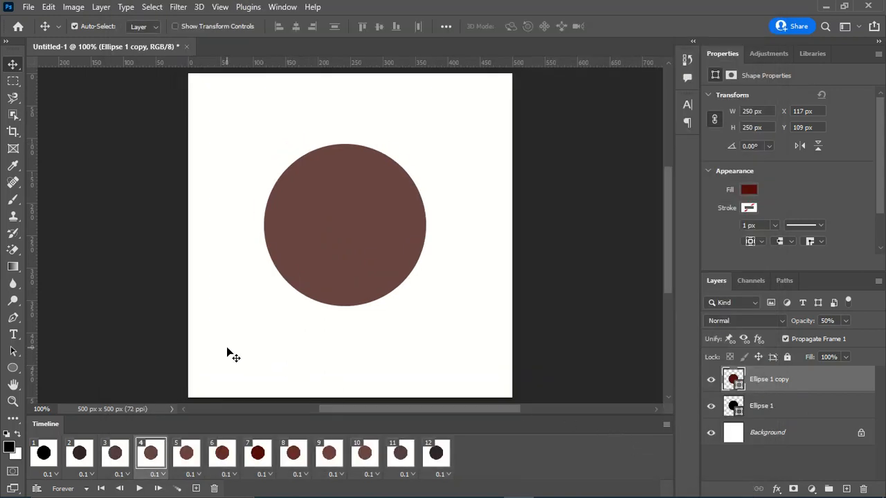